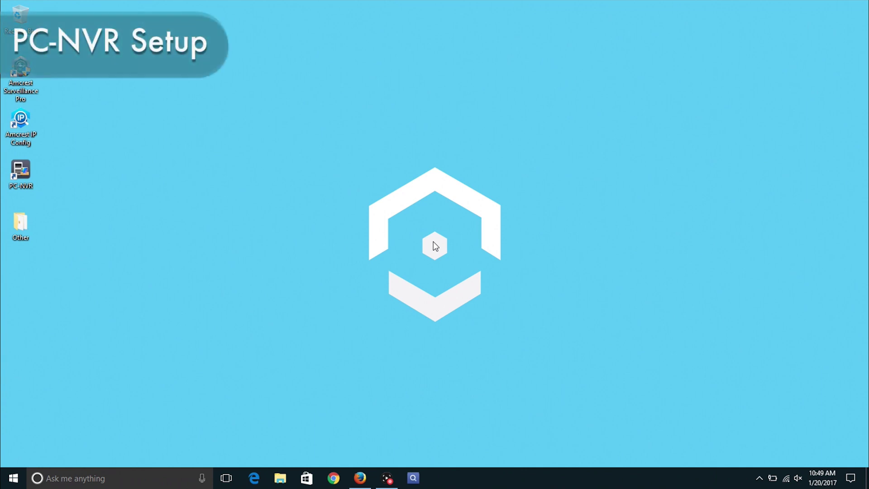
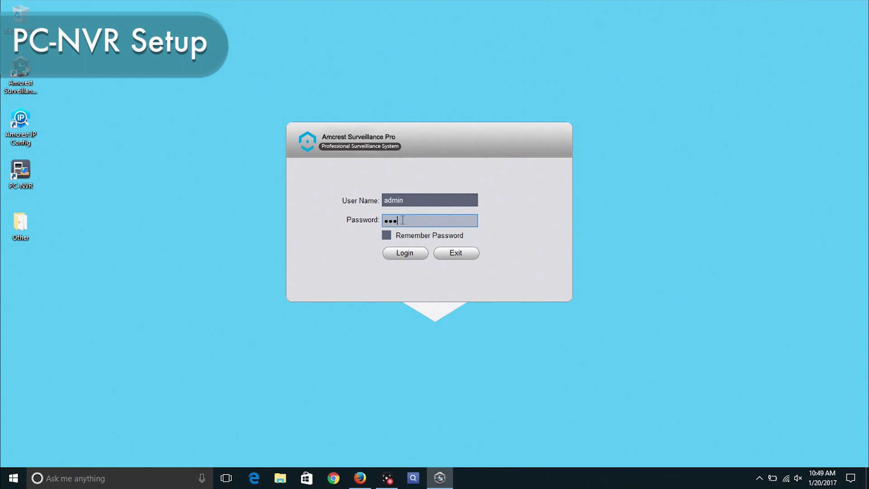
# Log in with the account password, open the device list of four online cameras, and begin a manual add.
pyautogui.click(404, 254)
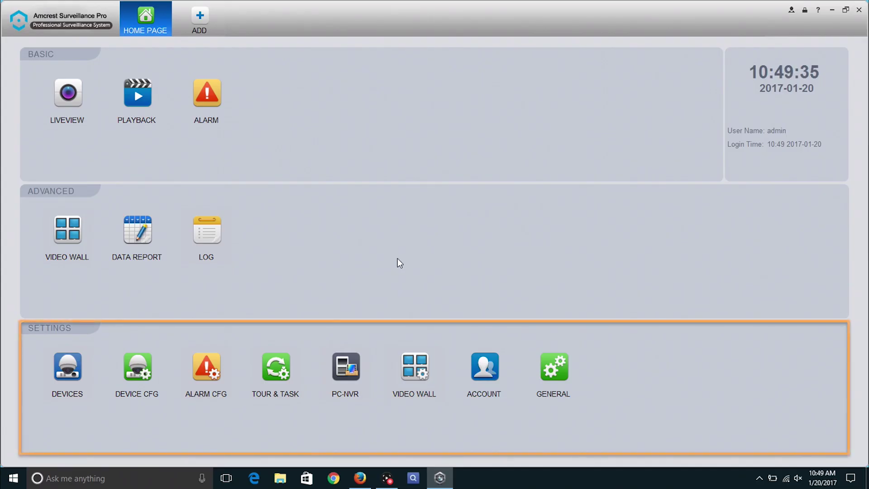
pyautogui.click(67, 374)
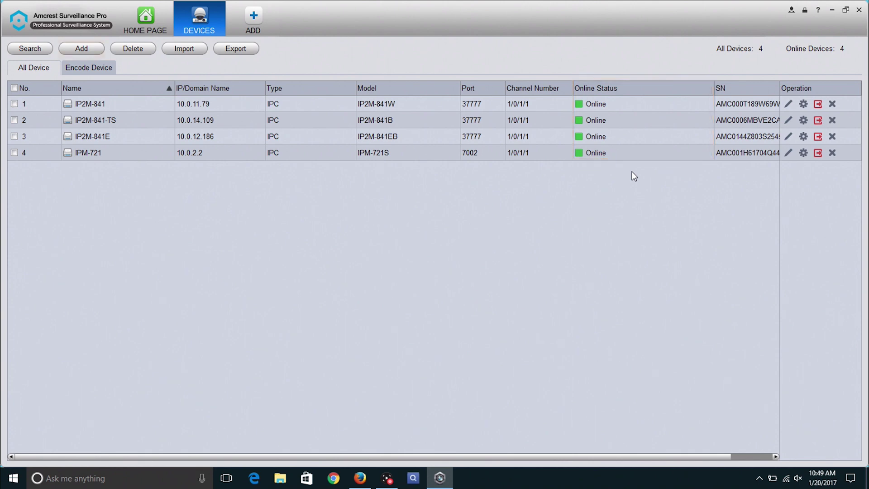
pyautogui.click(81, 50)
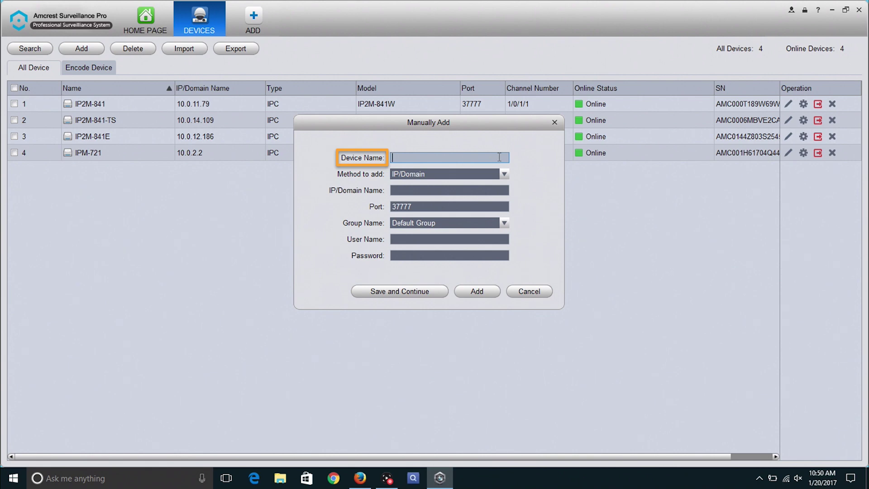
# Enter PC-NVR as the device name, keep IP/Domain as the add method, then switch to Firefox.
pyautogui.write('PC-')
pyautogui.write('NVR')
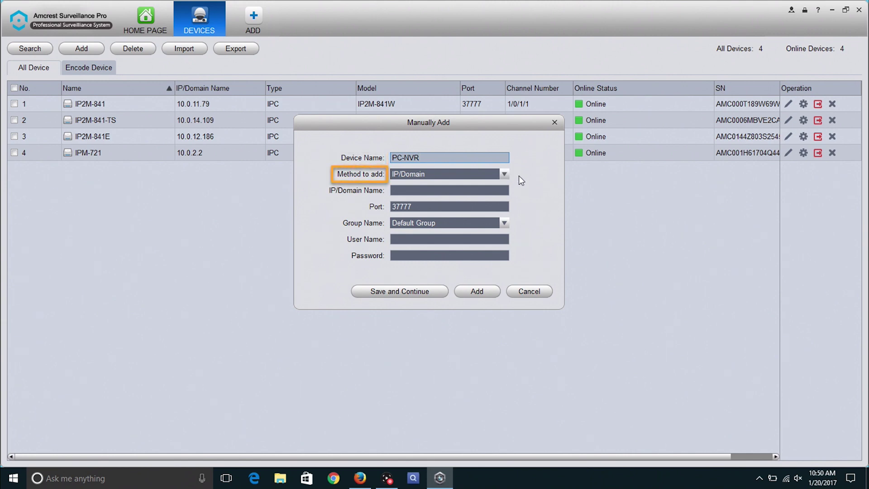
pyautogui.click(505, 175)
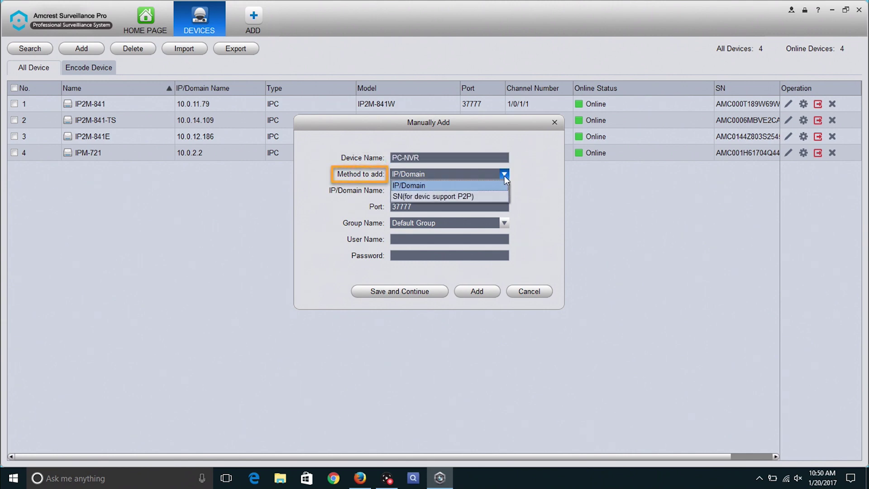
pyautogui.click(501, 183)
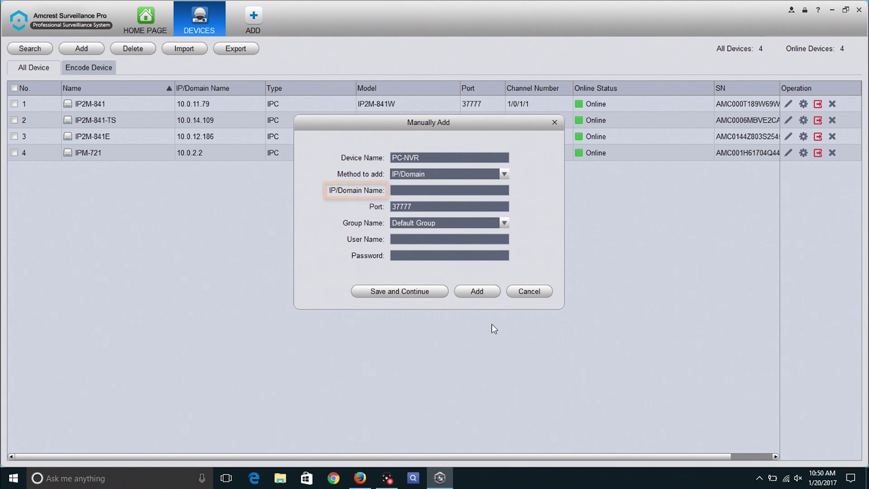
pyautogui.click(361, 477)
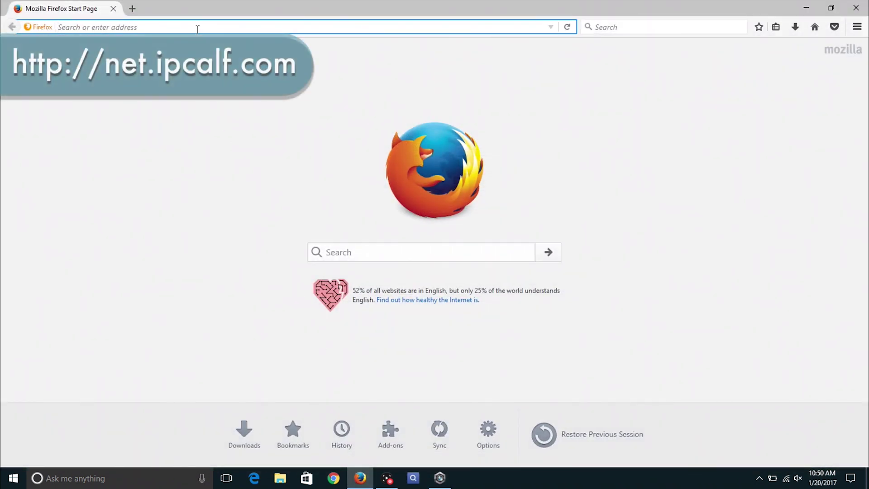
# Find the network IP 10.0.0.94 on net.ipcalf.com and enter it as the device's IP/Domain.
pyautogui.write('http://net.ipcalf.com/')
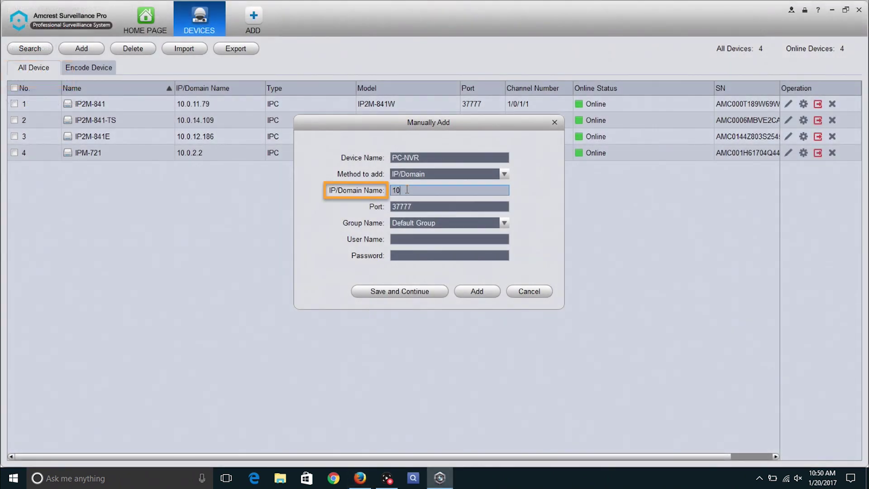
pyautogui.write('.0.0.94')
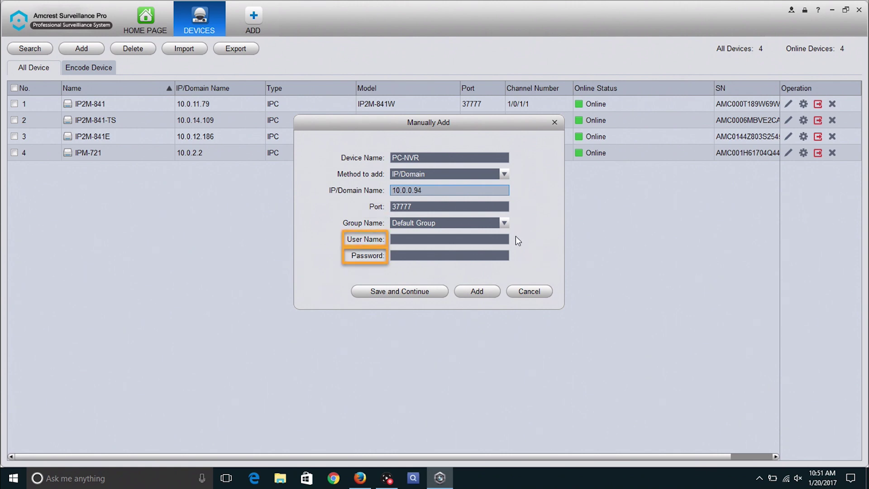
# Fill in the device's user name and password and add PC-NVR at 10.0.0.94.
pyautogui.click(480, 240)
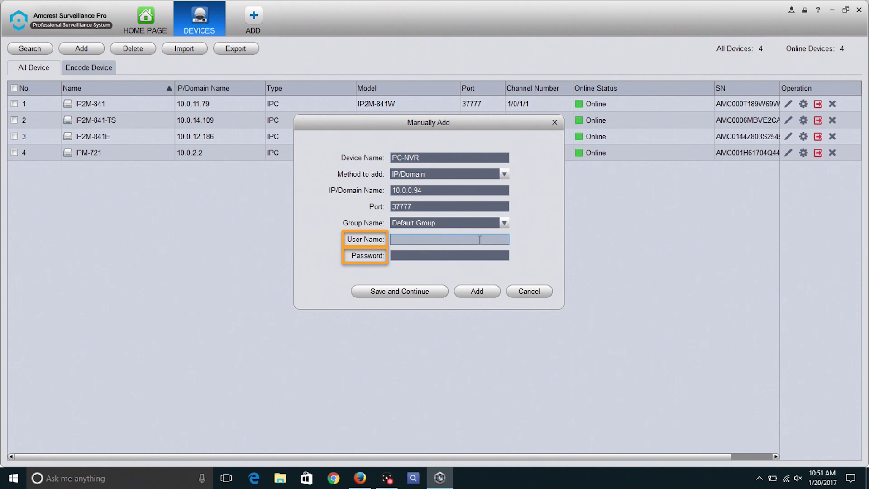
pyautogui.press('Tab')
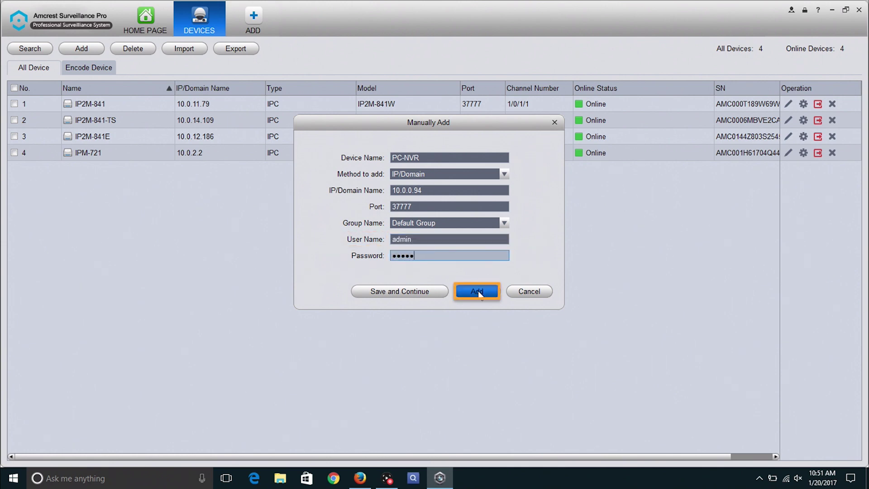
pyautogui.click(475, 292)
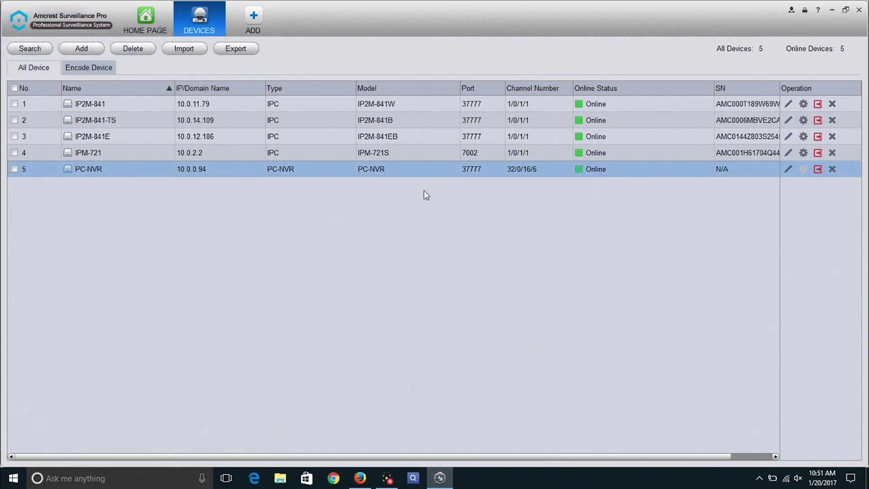
# Open the PC-NVR settings from the home page and start adding camera channels.
pyautogui.click(150, 28)
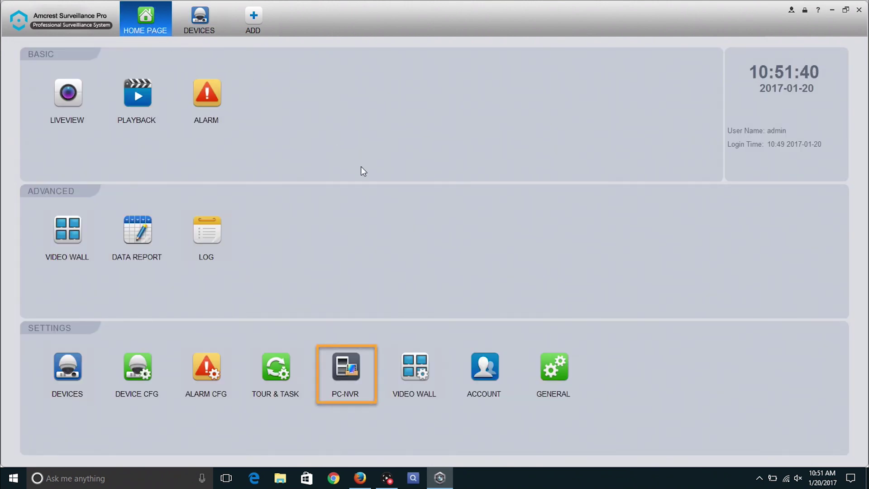
pyautogui.click(346, 373)
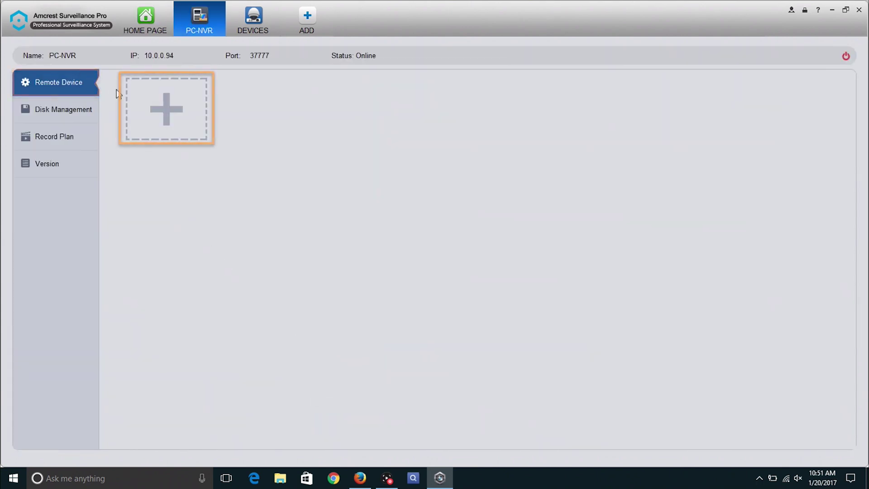
pyautogui.click(170, 109)
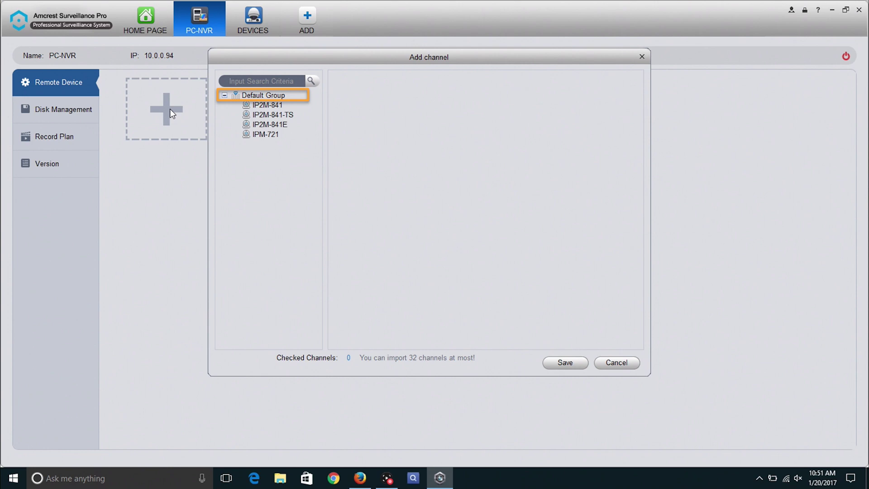
# Add IPM-721, IP2M-841, IP2M-841E and IP2M-841-TS from Default Group as channels and save.
pyautogui.click(256, 96)
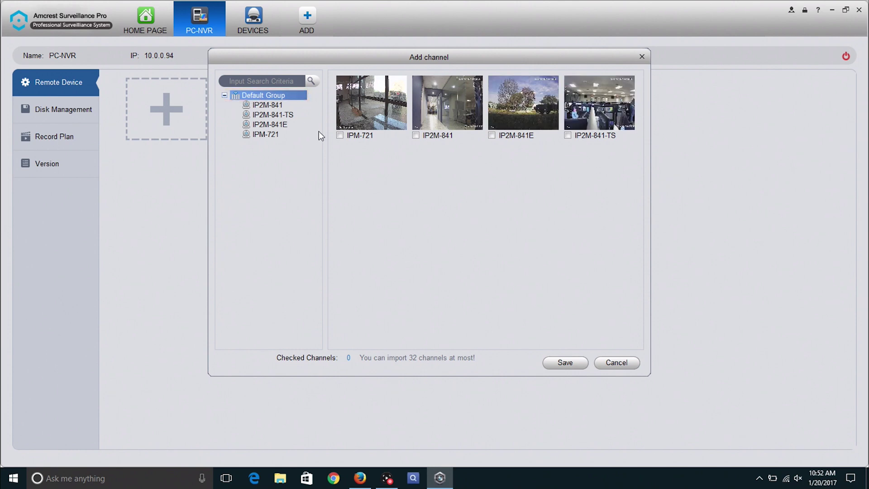
pyautogui.click(340, 136)
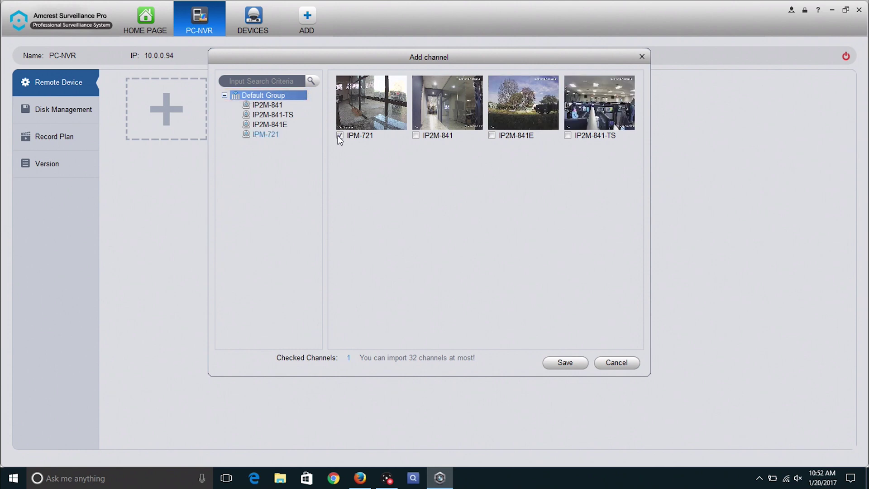
pyautogui.click(415, 135)
pyautogui.click(492, 136)
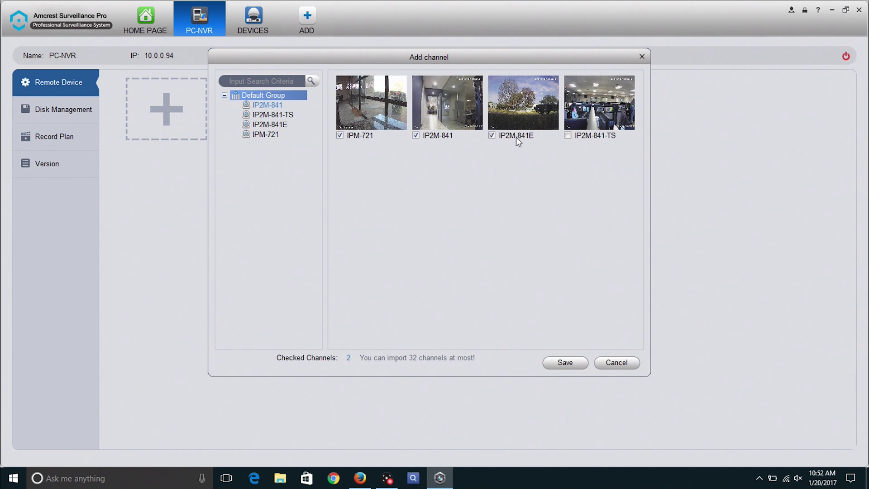
pyautogui.click(568, 135)
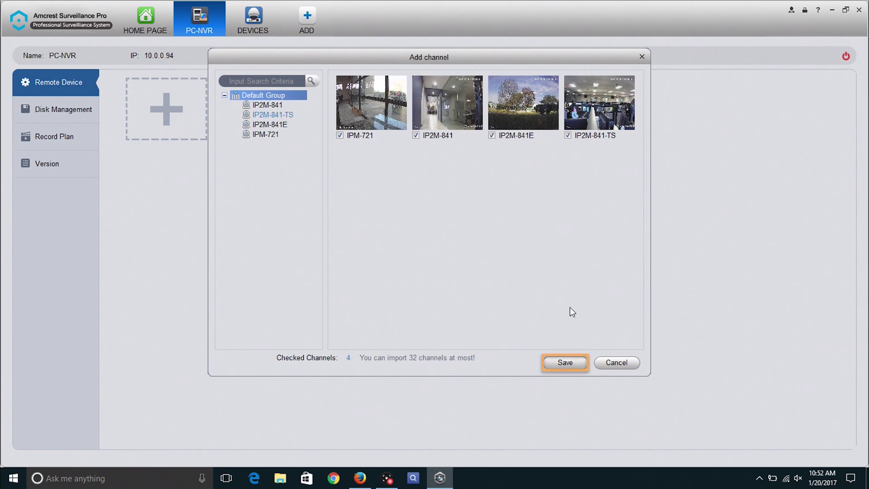
pyautogui.click(573, 369)
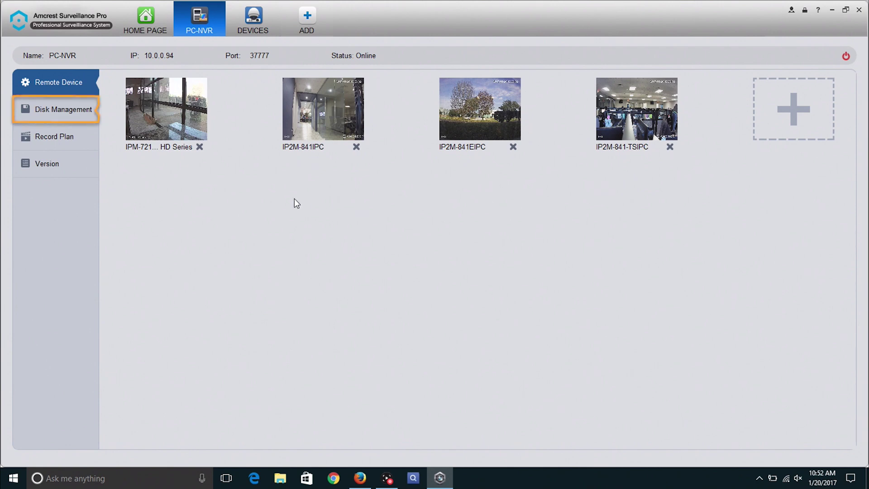
pyautogui.click(68, 112)
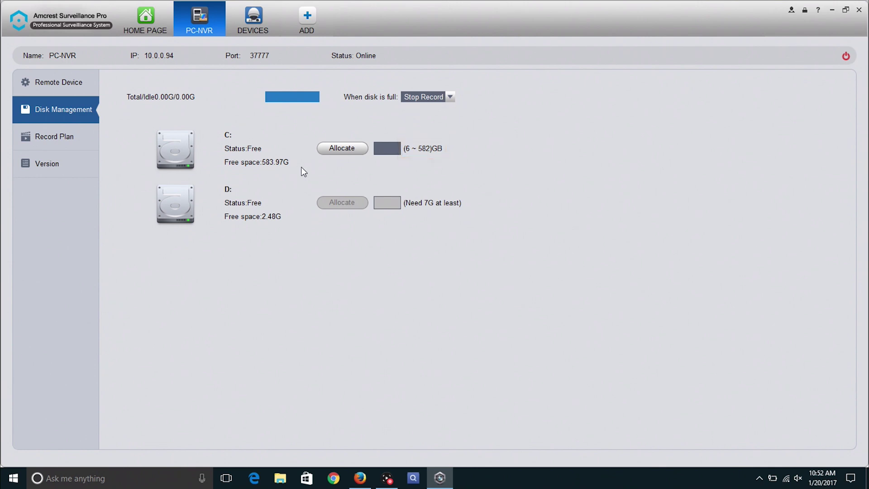
# Allocate 60 GB on drive C: with Stop Record when the disk is full, and confirm.
pyautogui.click(385, 146)
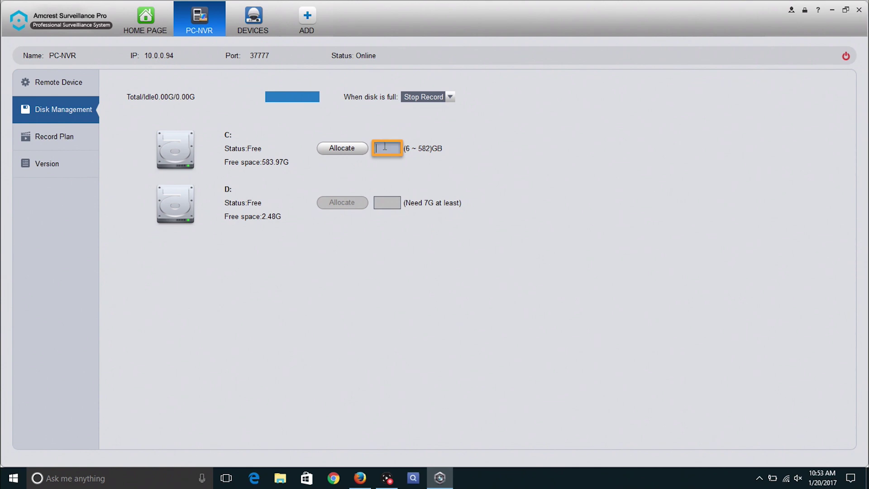
pyautogui.write('60')
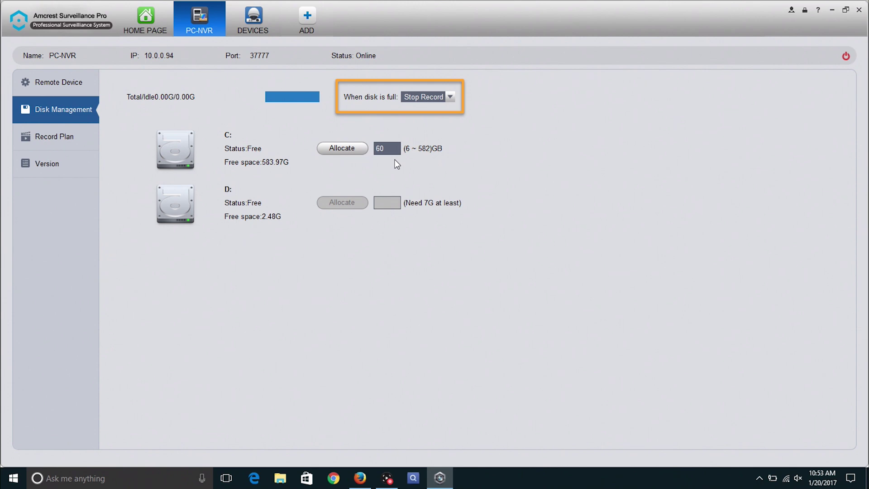
pyautogui.click(450, 98)
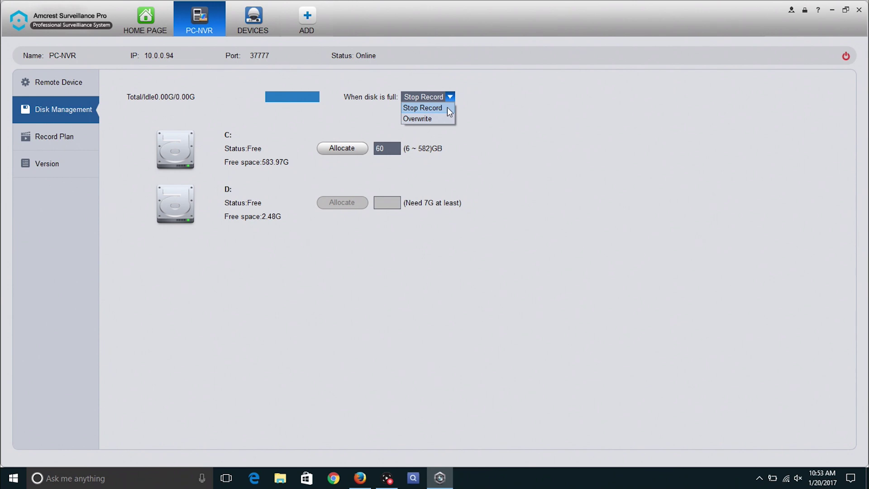
pyautogui.click(464, 126)
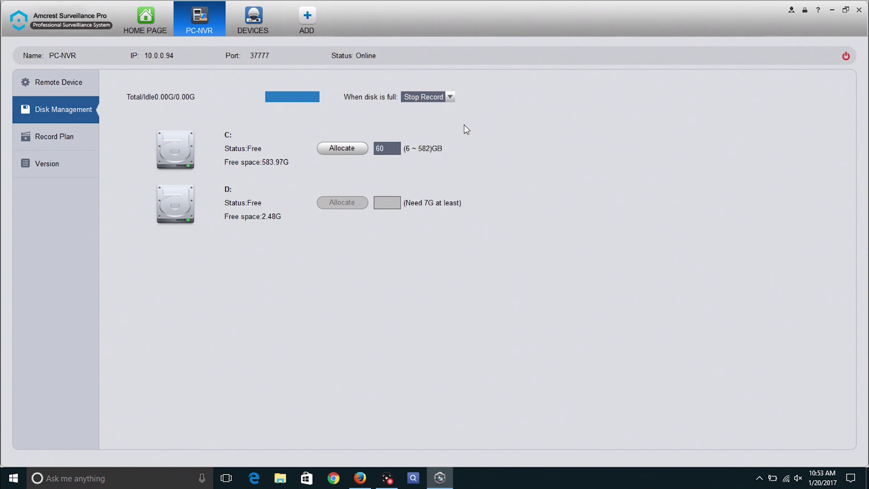
pyautogui.click(341, 147)
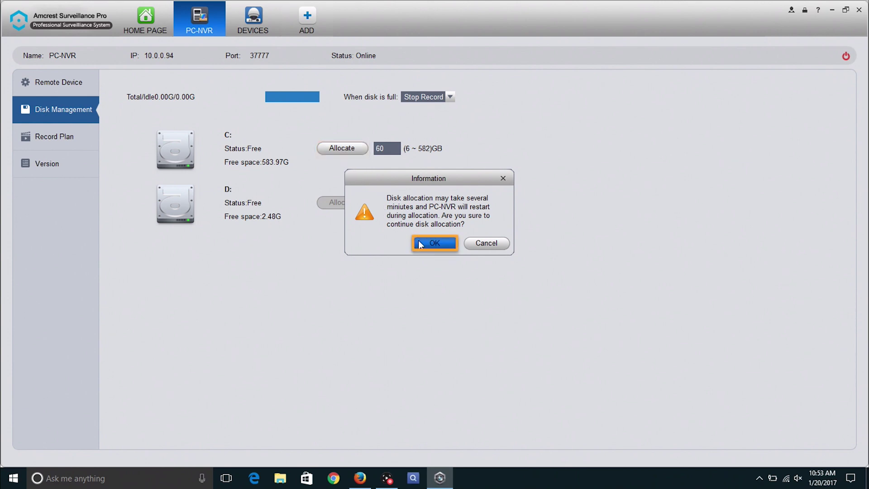
pyautogui.click(435, 243)
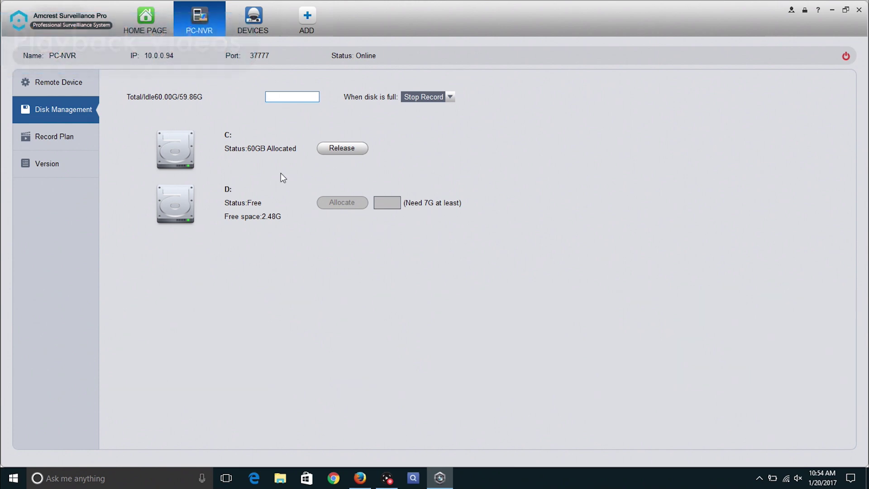
# In Playback, expand PC-NVR and select cameras CAM 2, CAM 4, CAM 5 and CAM 8.
pyautogui.click(150, 26)
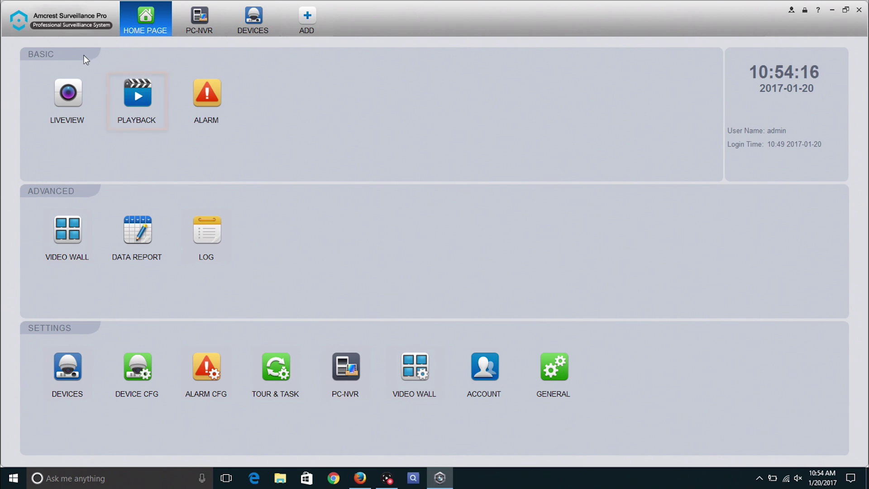
pyautogui.click(141, 96)
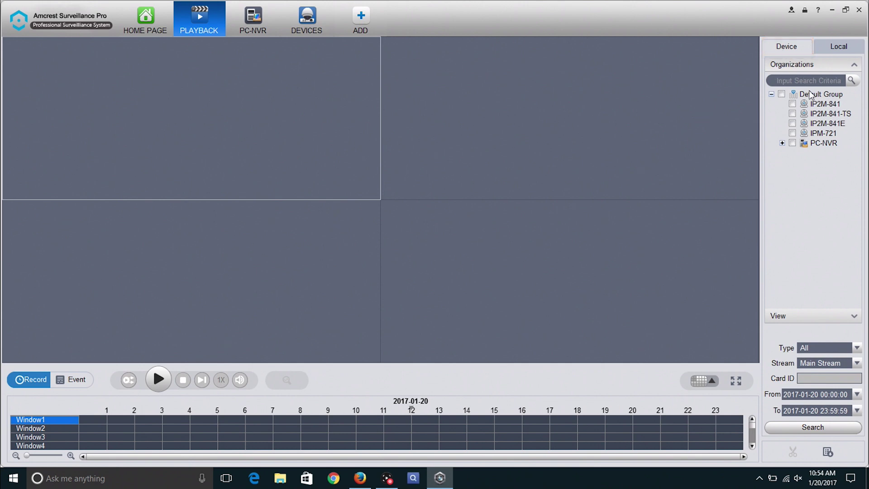
pyautogui.click(825, 144)
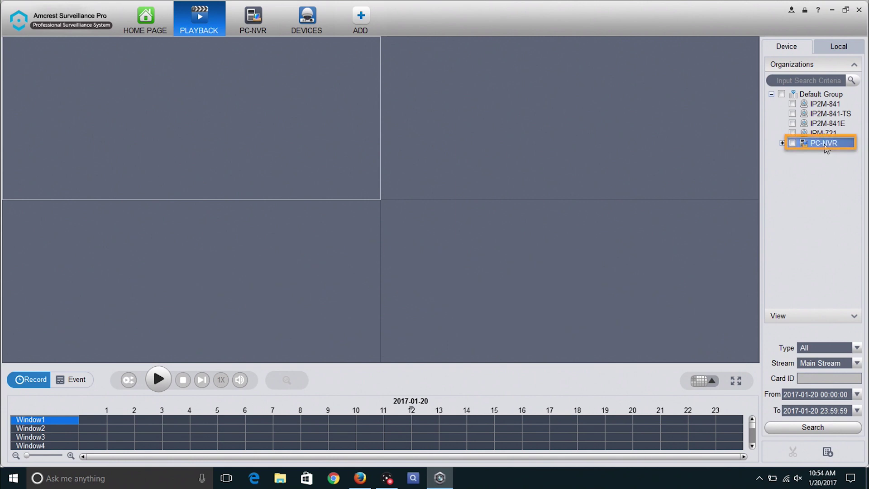
pyautogui.doubleClick(826, 149)
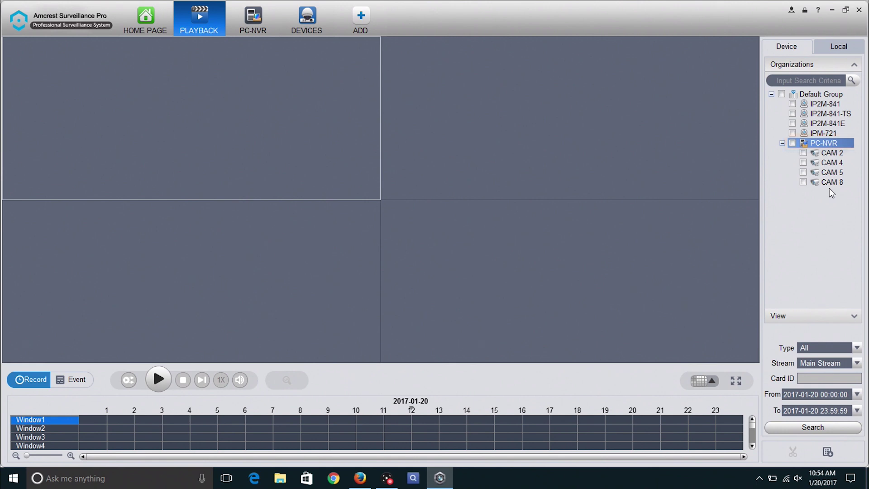
pyautogui.click(803, 152)
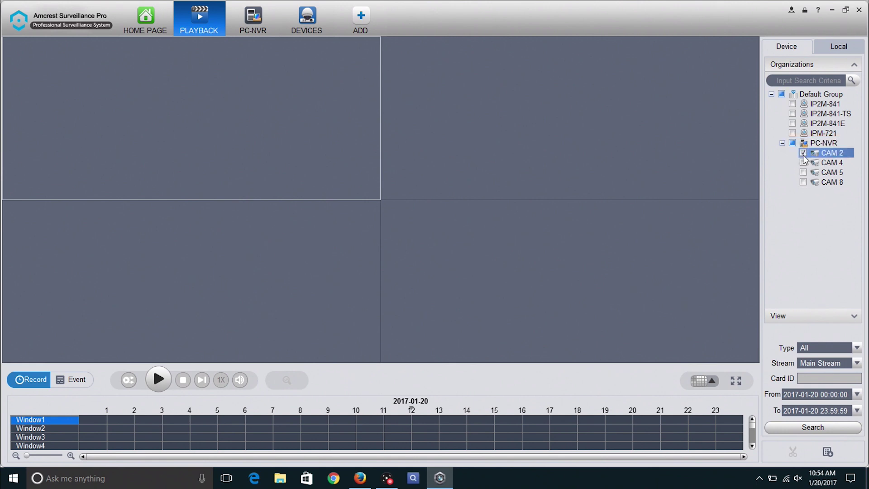
pyautogui.click(803, 162)
pyautogui.click(804, 172)
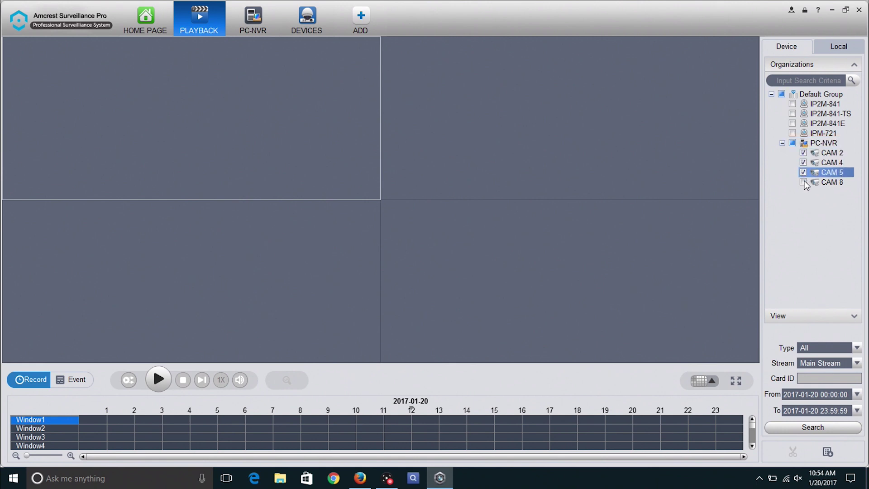
pyautogui.click(804, 181)
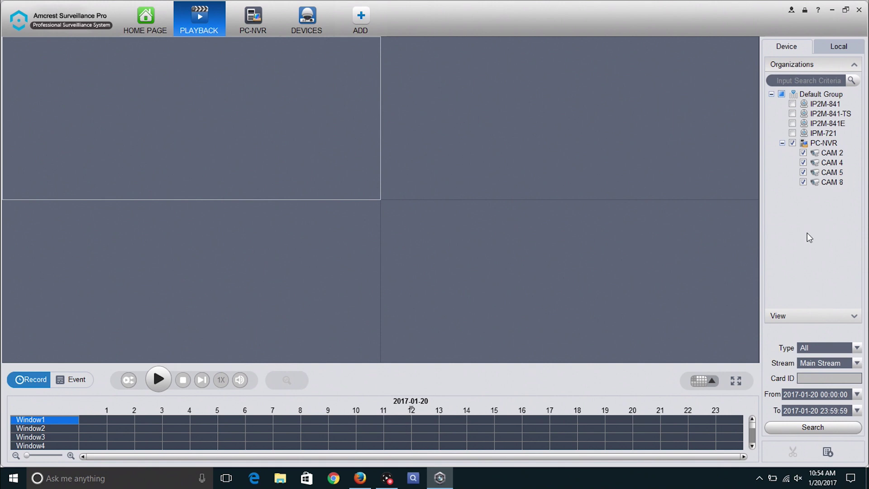
# Search recordings with record type All, Main Stream and the chosen date range.
pyautogui.click(837, 348)
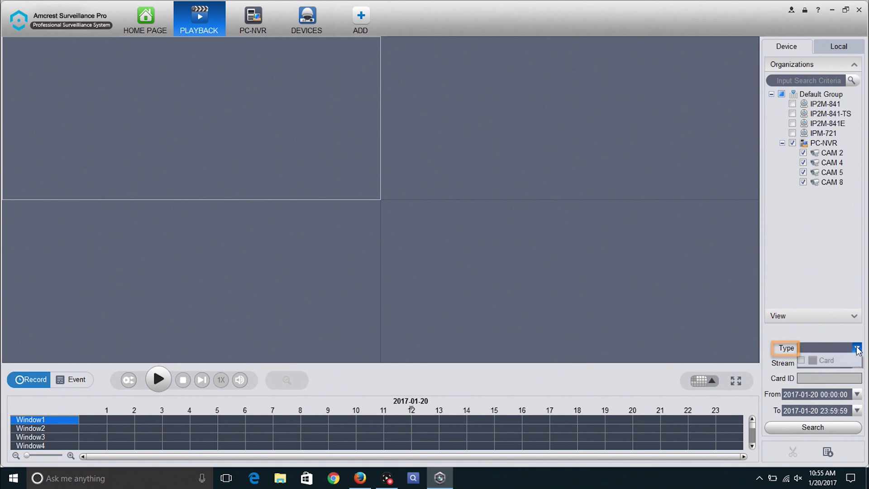
pyautogui.click(837, 337)
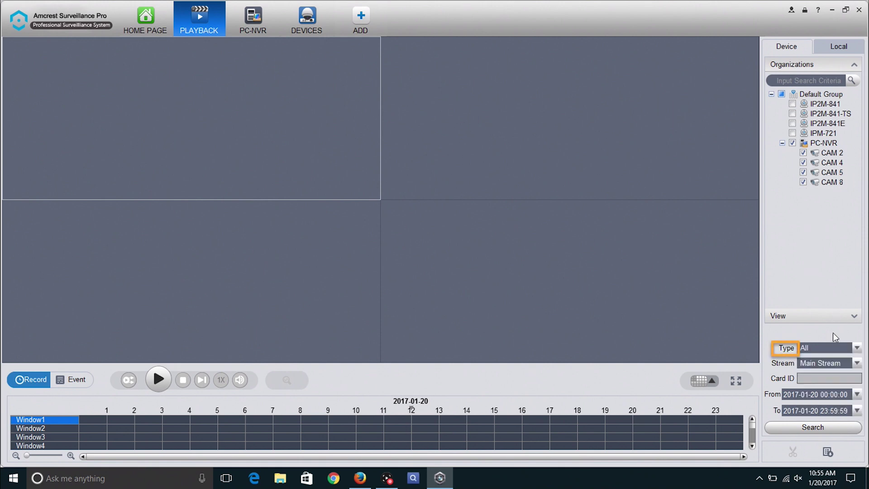
pyautogui.click(857, 364)
pyautogui.click(857, 374)
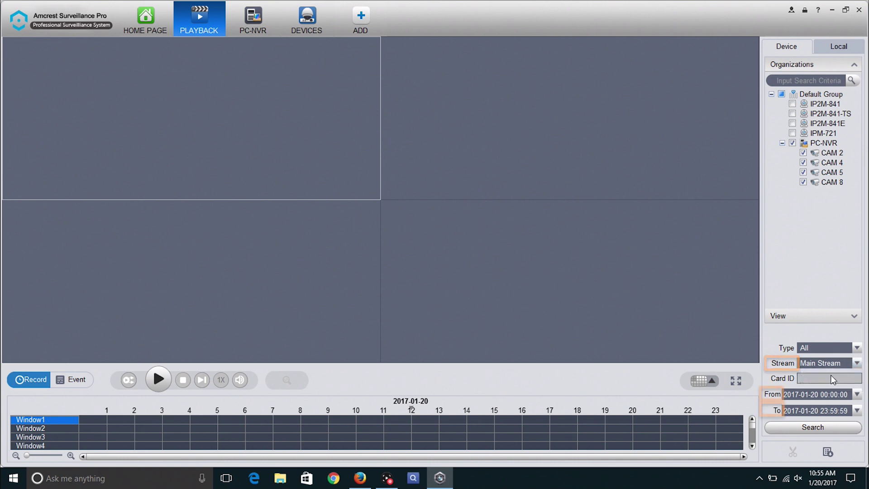
pyautogui.click(857, 395)
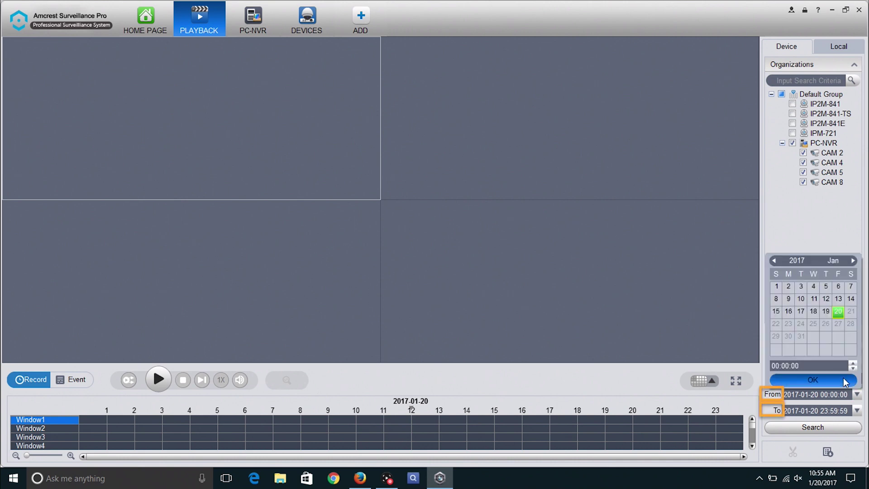
pyautogui.click(813, 380)
pyautogui.click(814, 432)
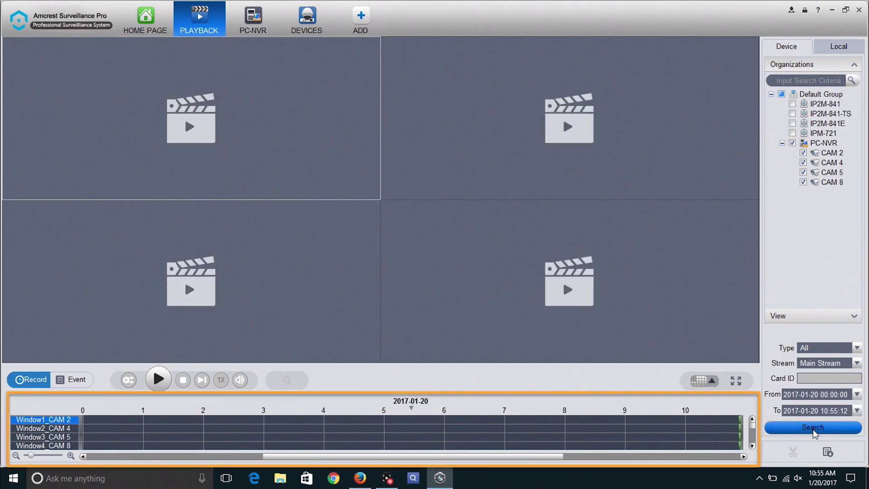
# Play CAM 2, 4, 5 and 8 footage in playback windows 1–4 from around 10:54.
pyautogui.moveTo(549, 456); pyautogui.dragTo(632, 454)
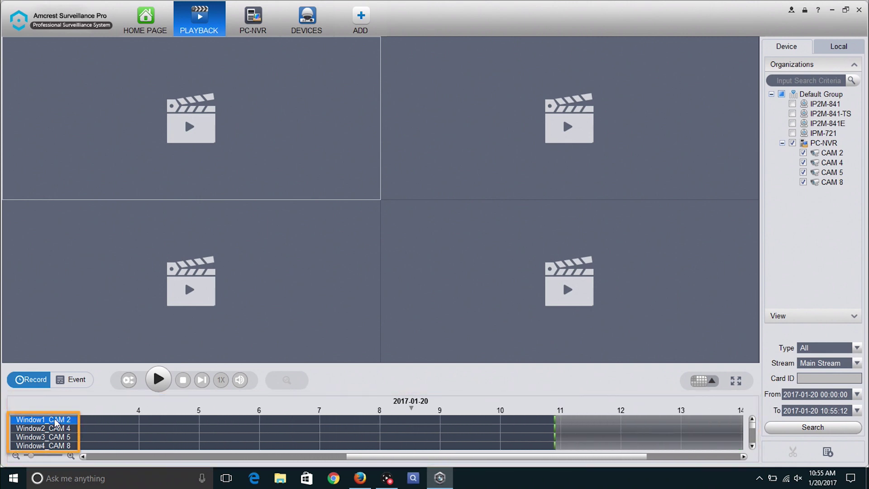
pyautogui.click(154, 385)
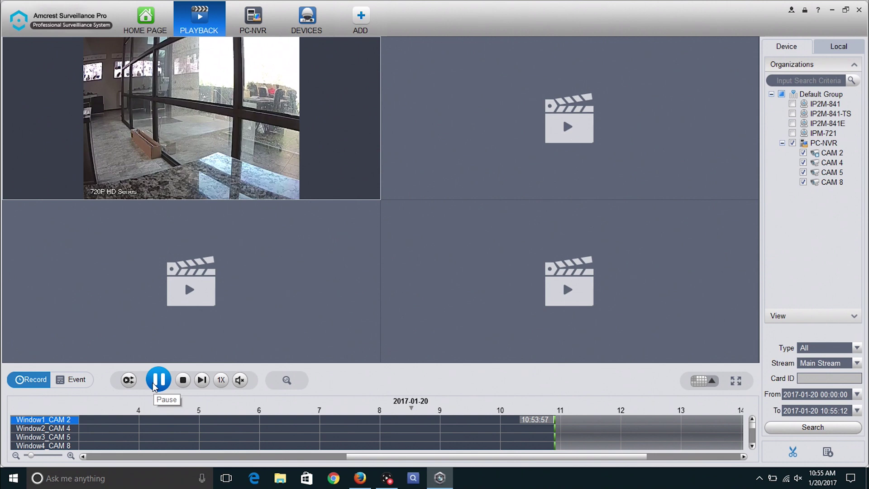
pyautogui.click(68, 429)
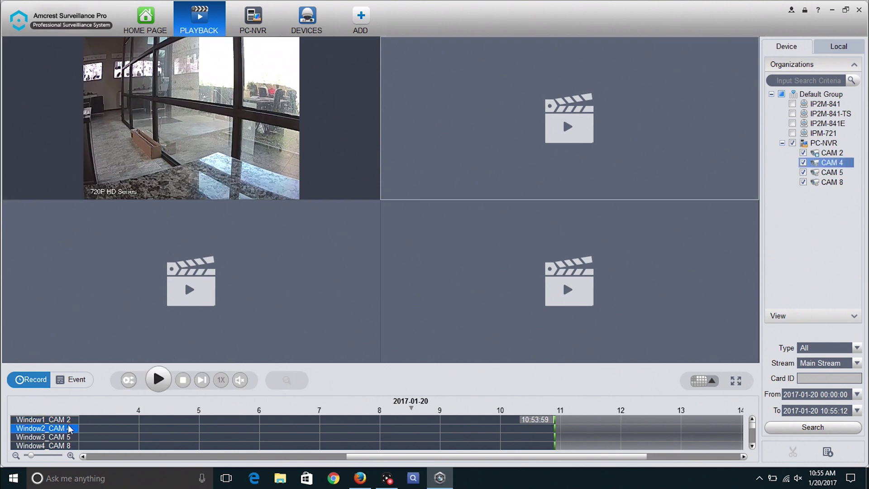
pyautogui.click(149, 383)
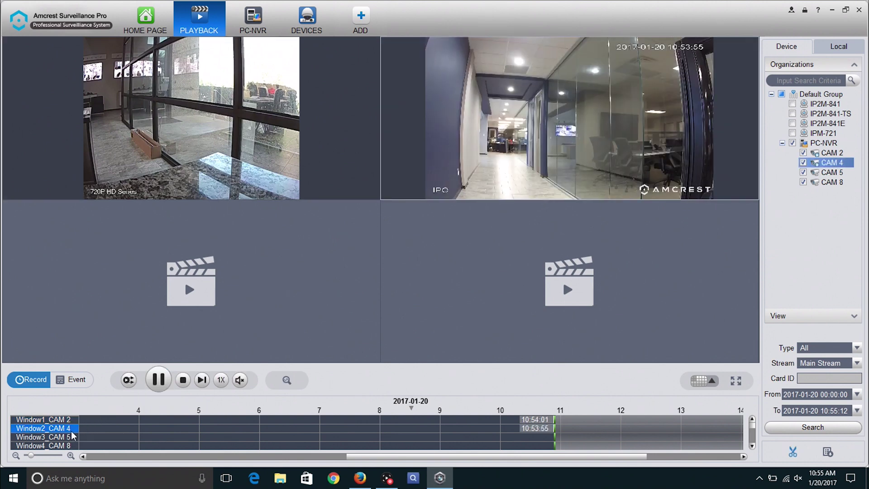
pyautogui.click(60, 442)
pyautogui.click(159, 379)
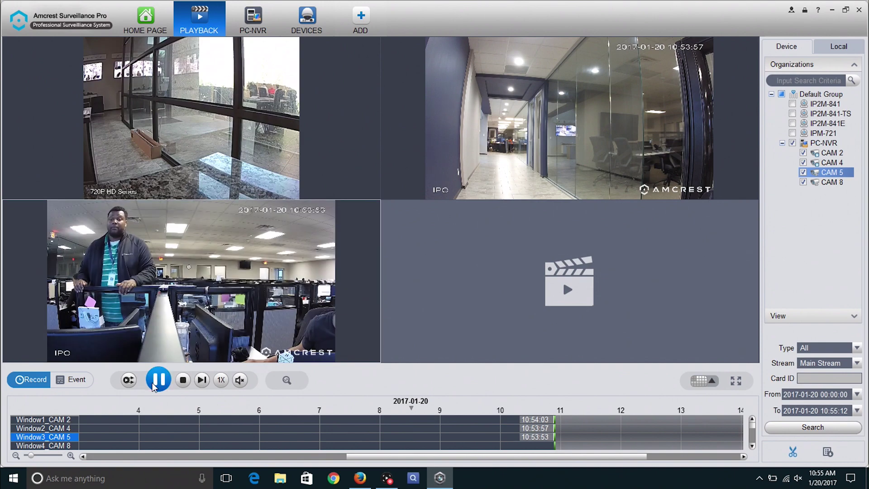
pyautogui.click(53, 445)
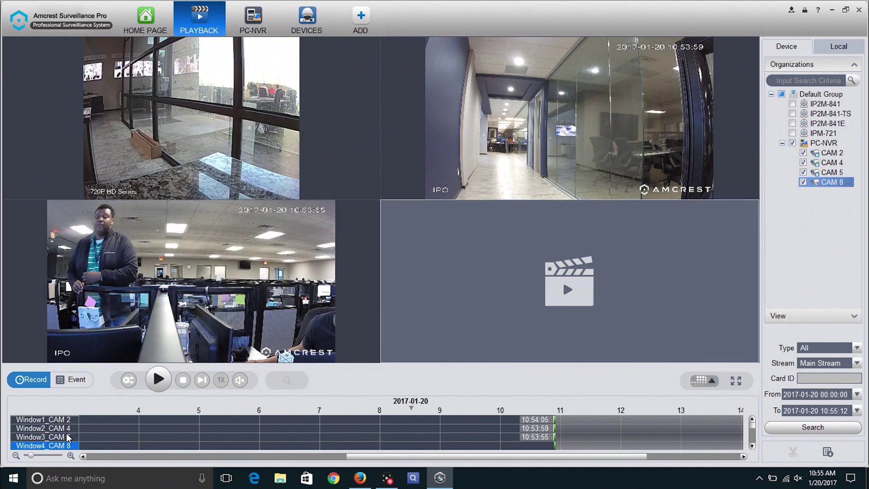
pyautogui.click(152, 389)
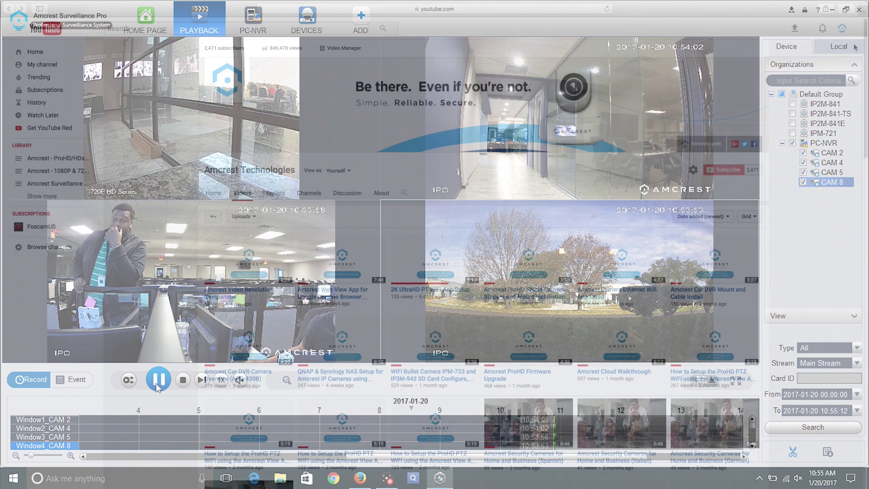